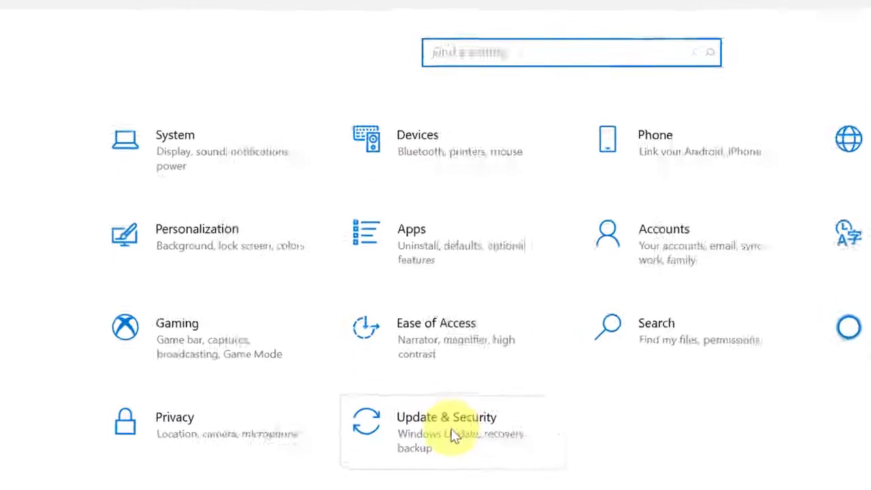
Open the advanced options of Windows Update and examine the dates available for pausing updates.
click(510, 422)
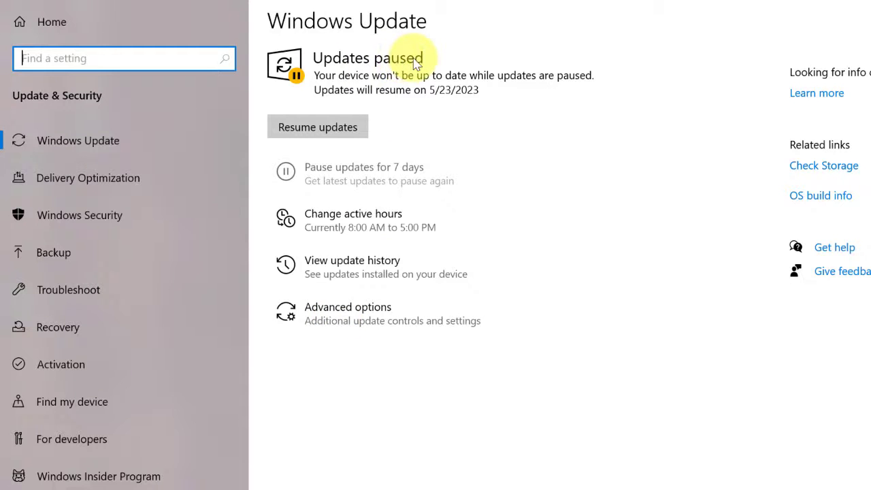
click(342, 318)
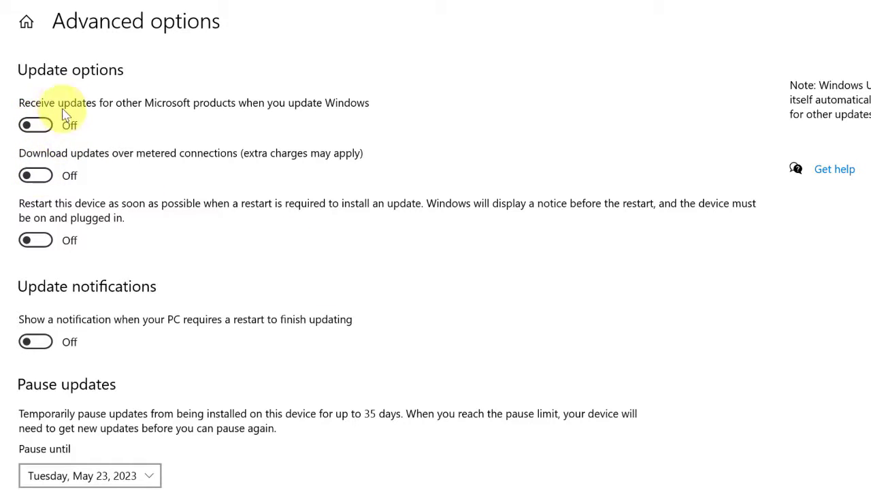
scroll(41, 102, down, 5)
scroll(85, 185, down, 2)
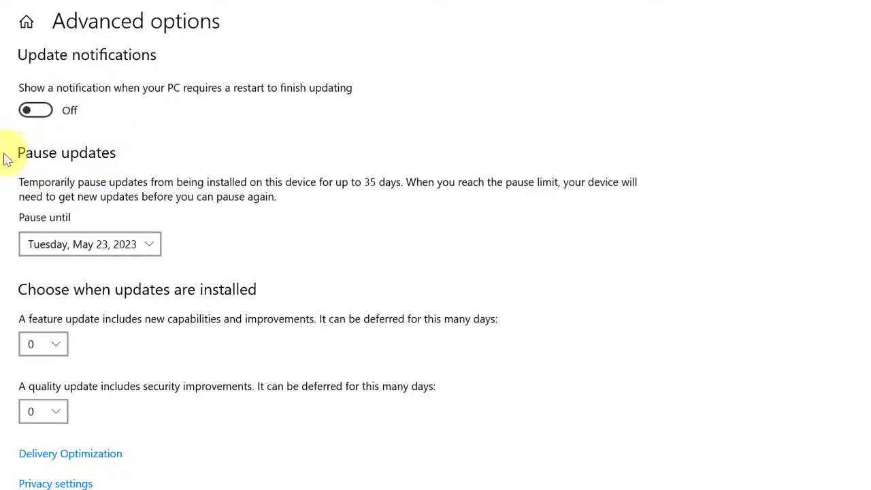
click(89, 244)
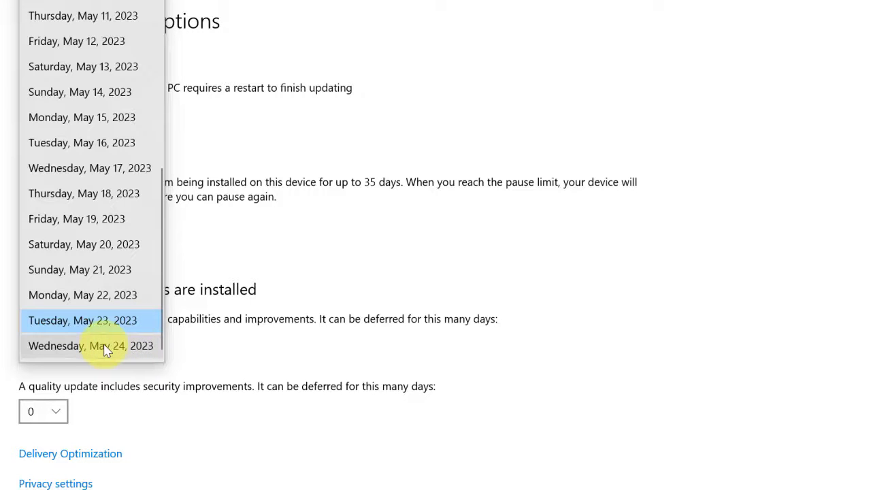
click(228, 249)
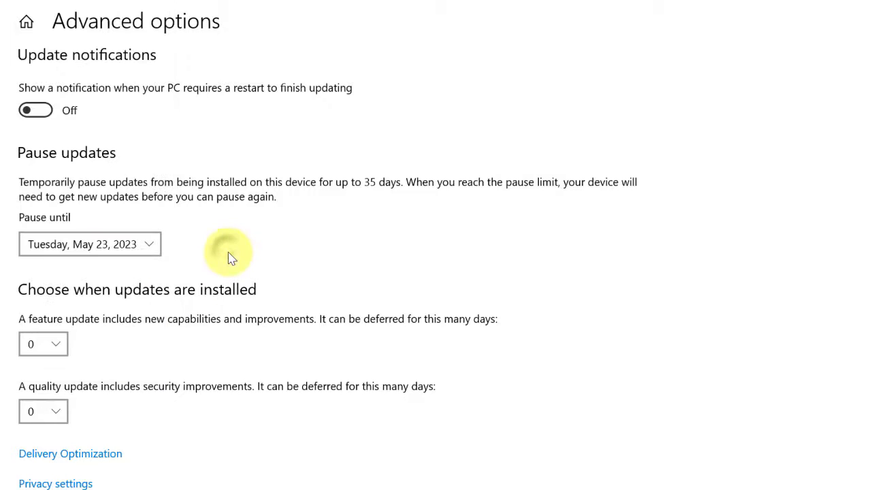
scroll(228, 221, up, 5)
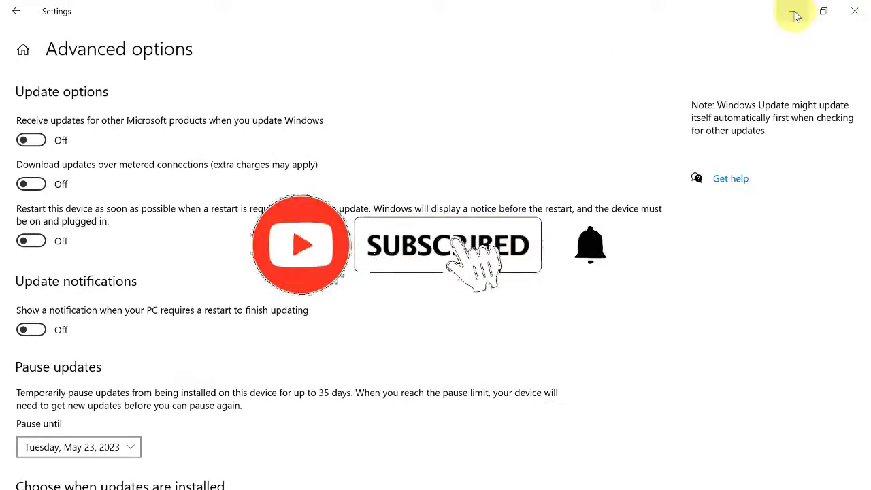
Minimize the Settings window and launch services.msc through the Run dialog.
click(793, 16)
right_click(427, 113)
click(454, 153)
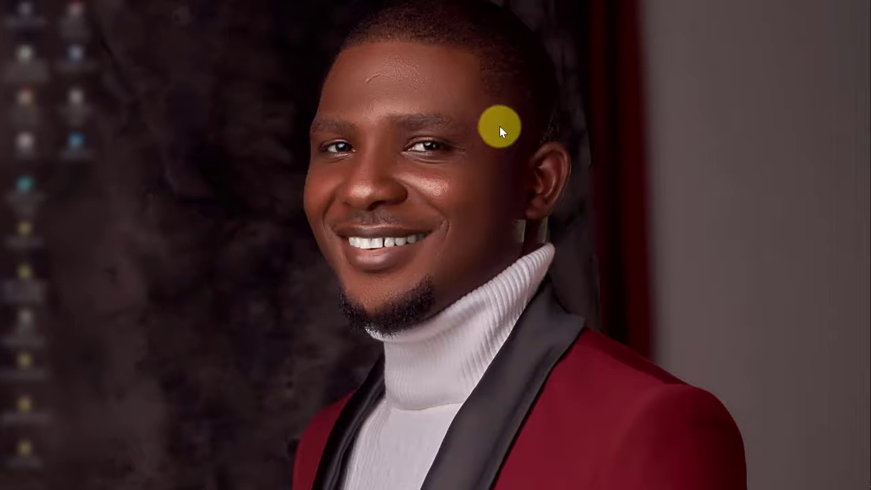
key(super)
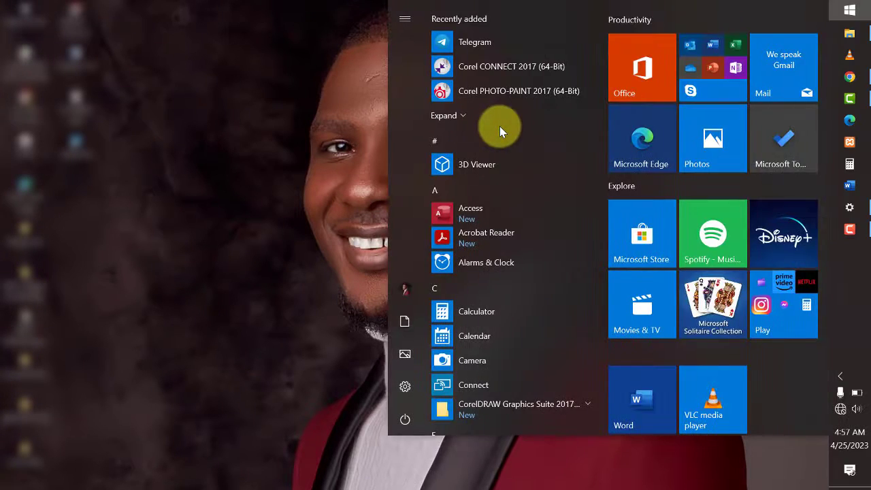
key(super+r)
key(super)
key(super+r)
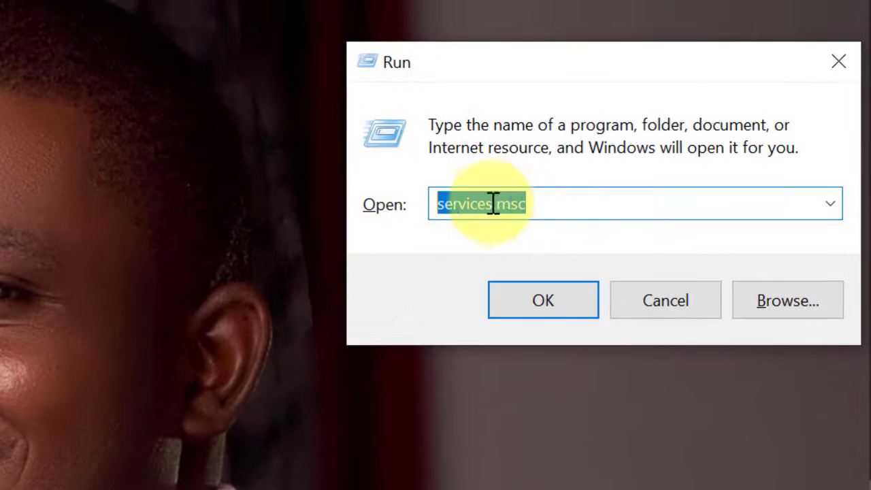
click(548, 201)
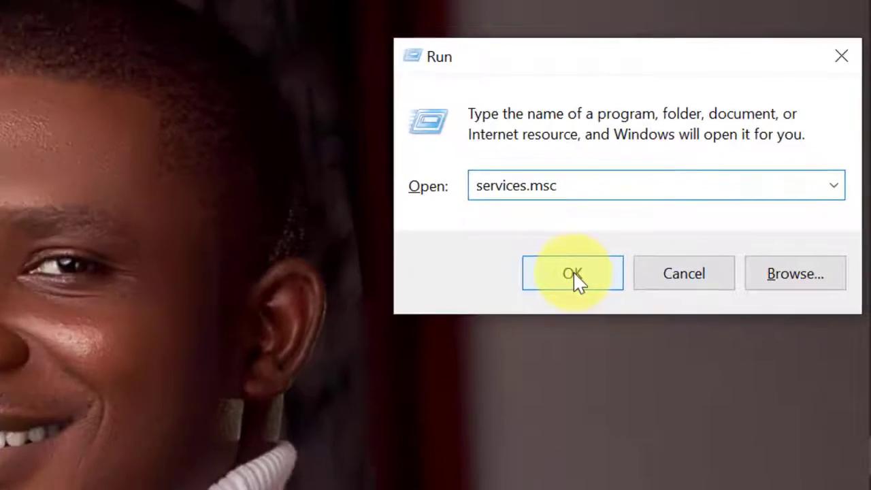
click(574, 273)
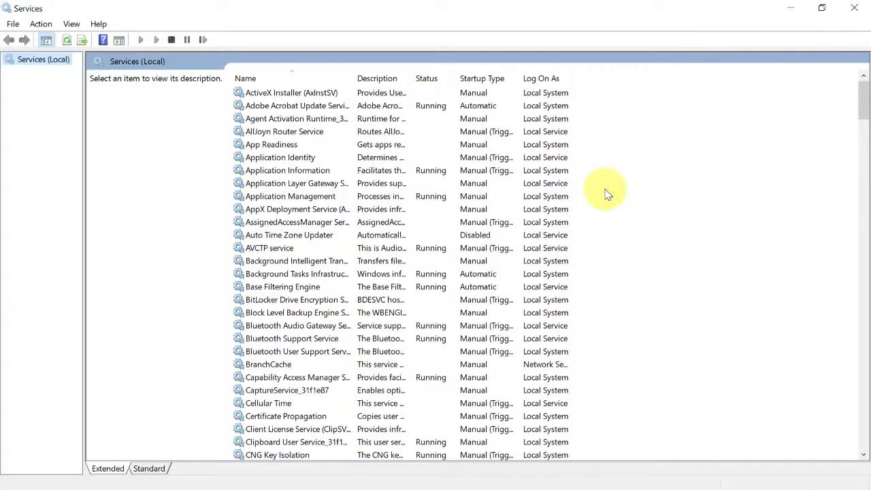
Find the Windows Update service in the services list and open its properties.
scroll(324, 273, down, 1)
scroll(324, 274, down, 20)
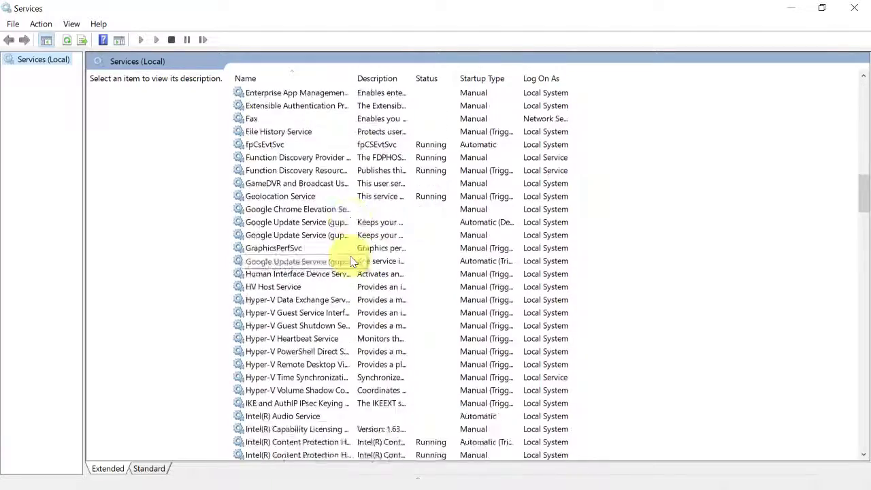
scroll(352, 261, down, 20)
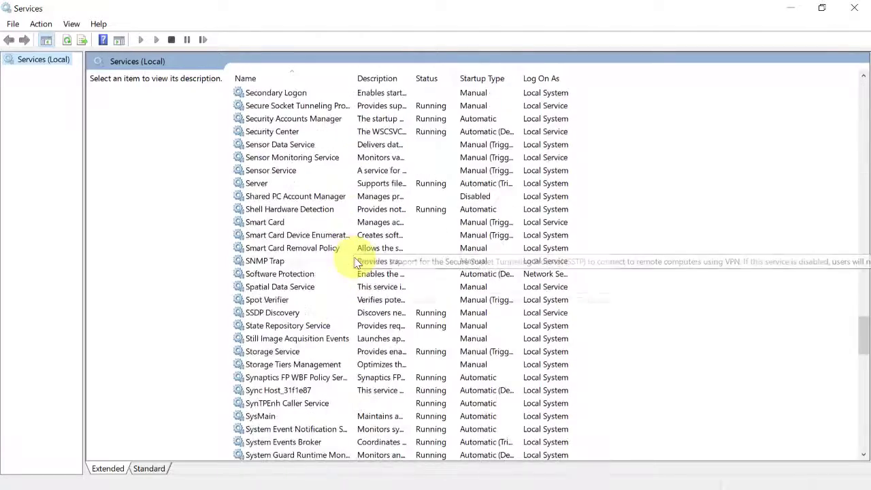
scroll(354, 262, down, 4)
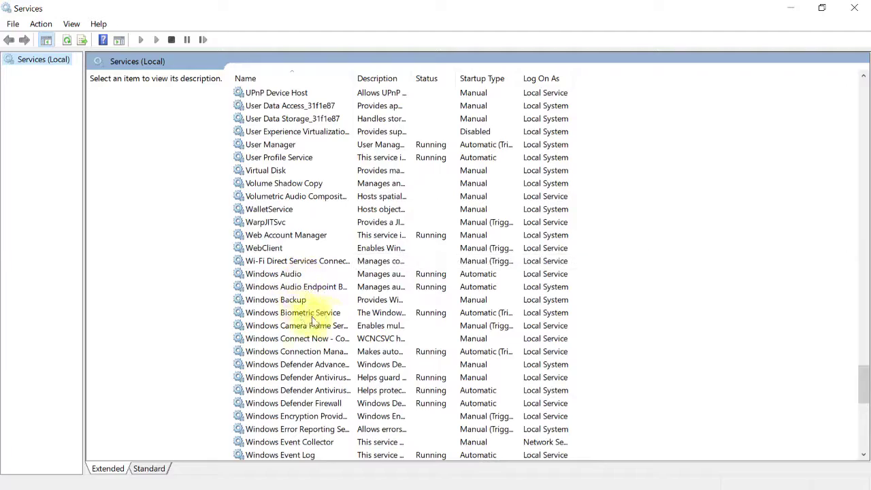
scroll(329, 321, down, 12)
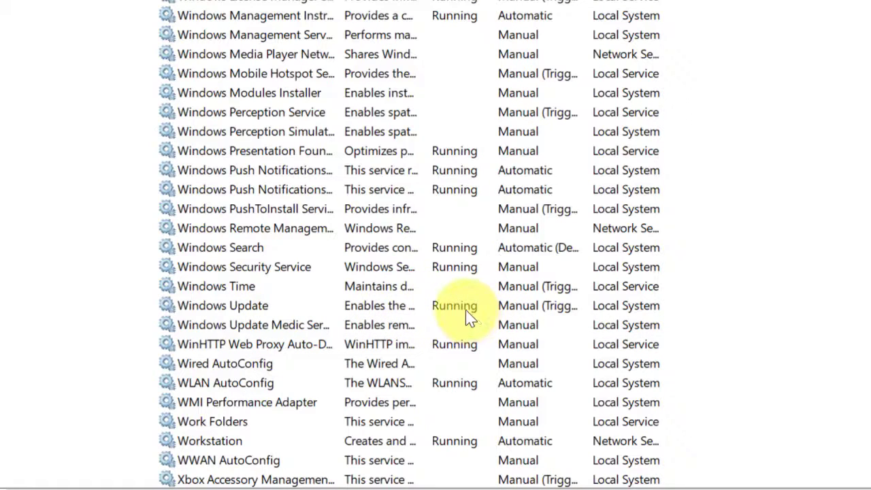
click(383, 308)
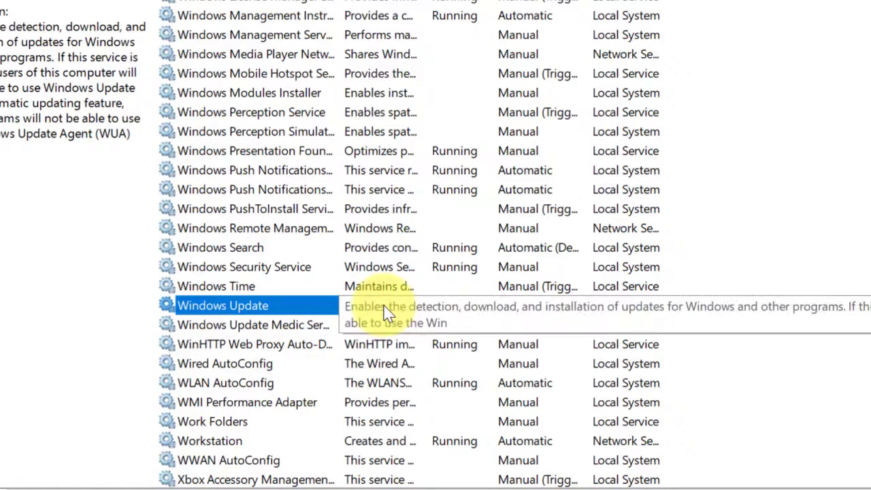
right_click(386, 308)
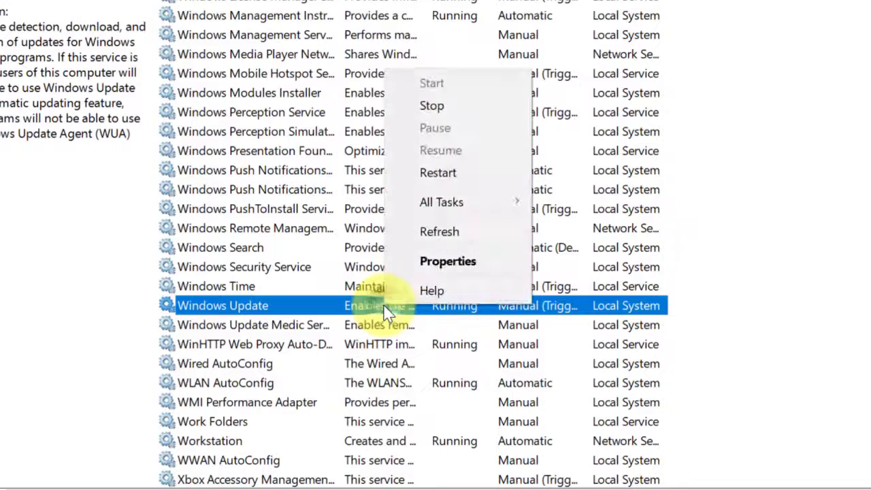
click(439, 265)
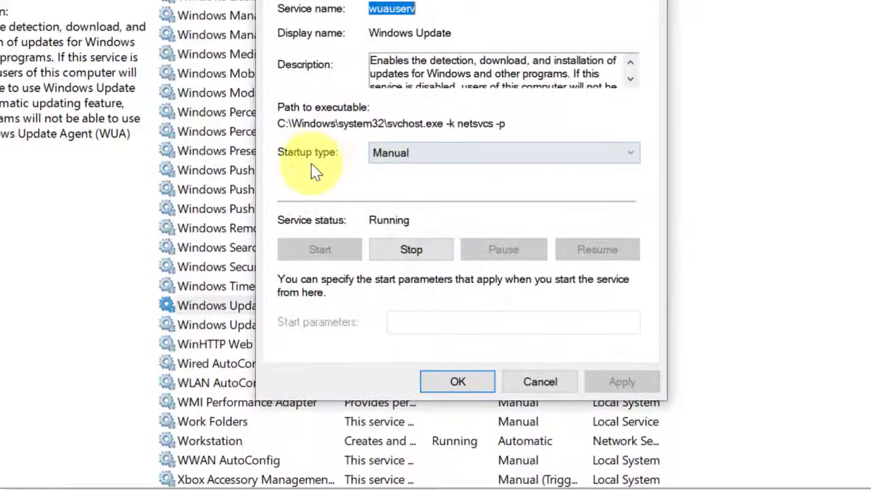
Set the Windows Update service's startup type to Disabled, stop the service, and apply the changes.
click(406, 158)
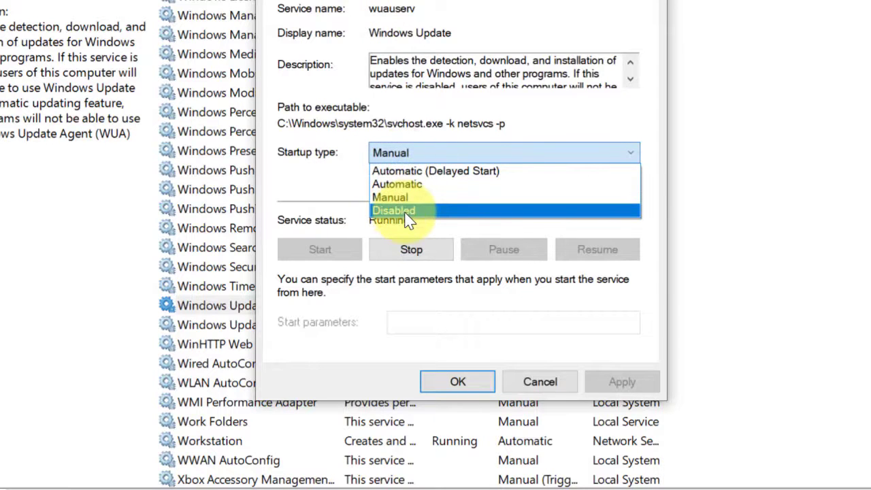
click(407, 211)
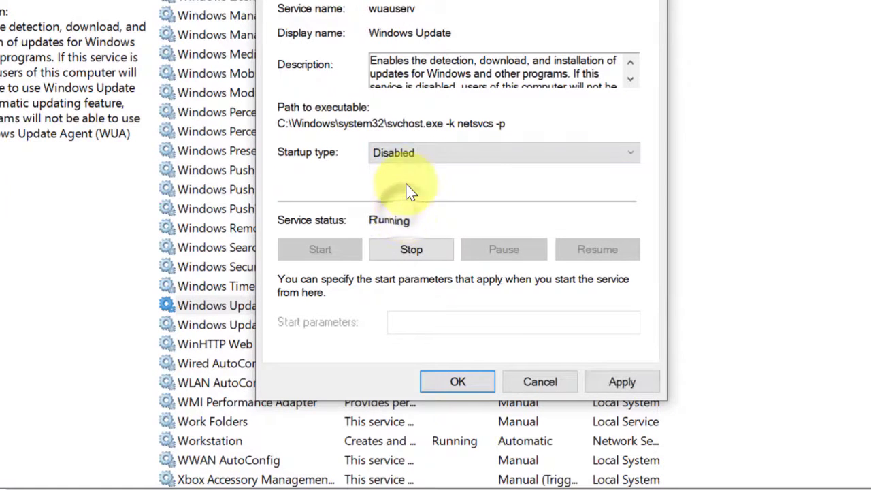
click(412, 252)
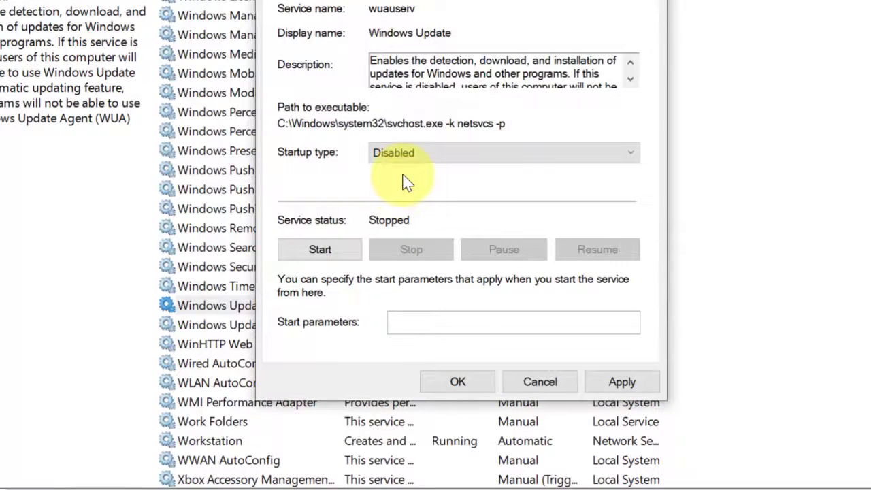
click(420, 153)
click(400, 213)
click(616, 383)
click(622, 385)
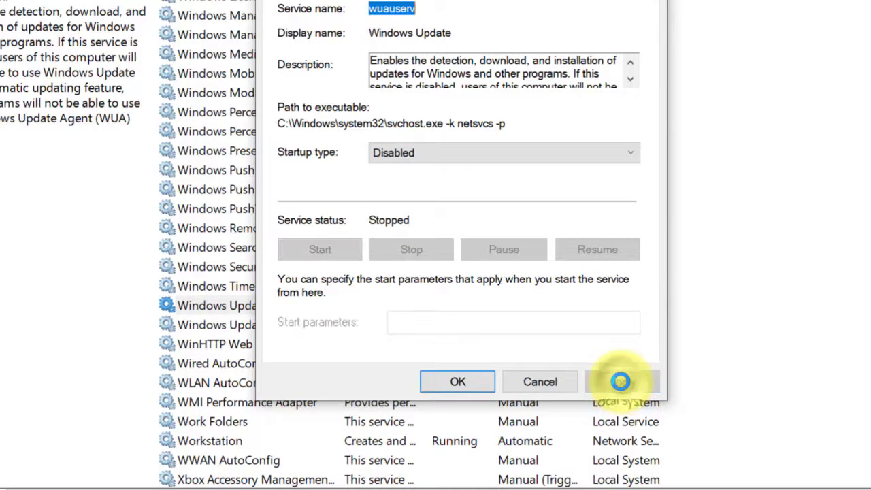
click(458, 382)
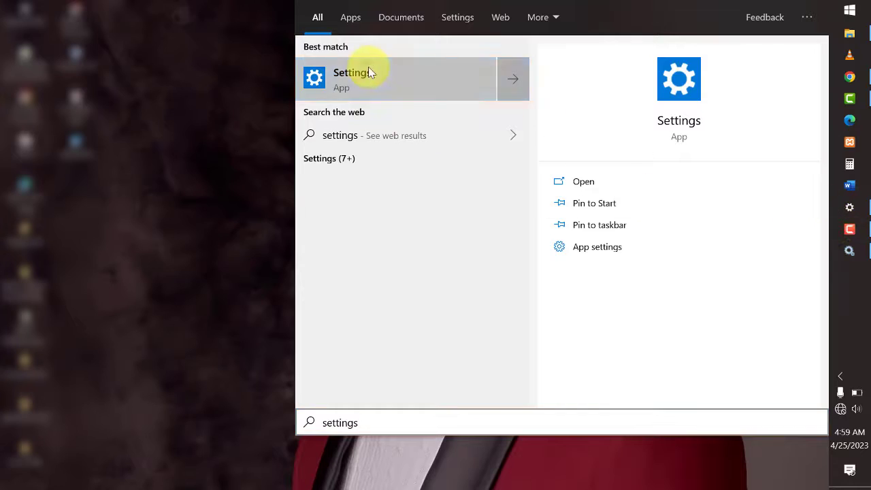
Switch to Windows Settings and open the Background apps page of the Privacy settings.
click(368, 70)
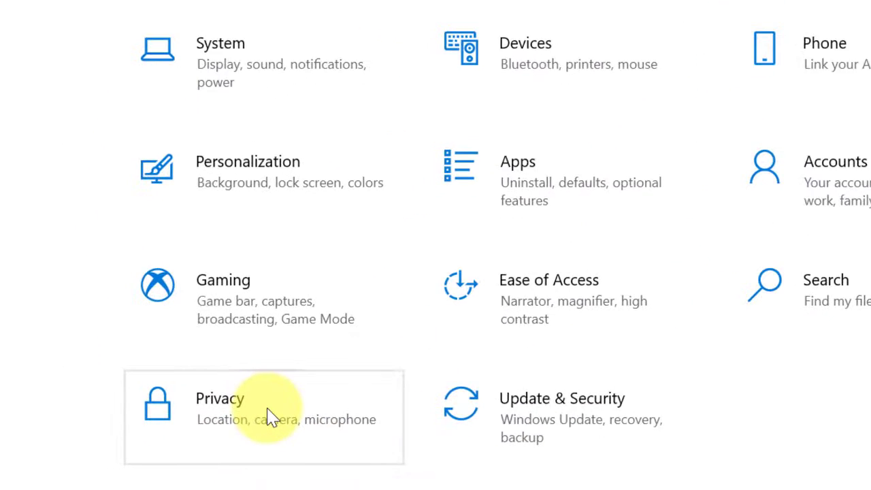
click(268, 417)
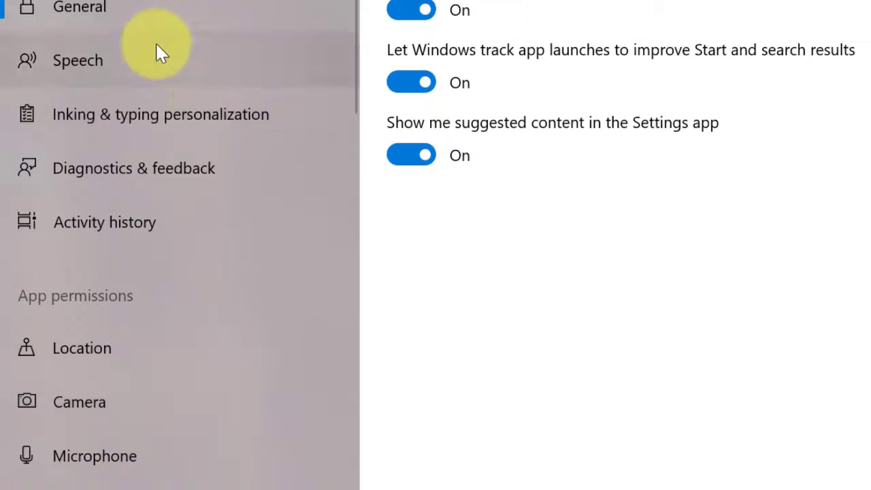
scroll(111, 204, down, 3)
scroll(111, 204, down, 10)
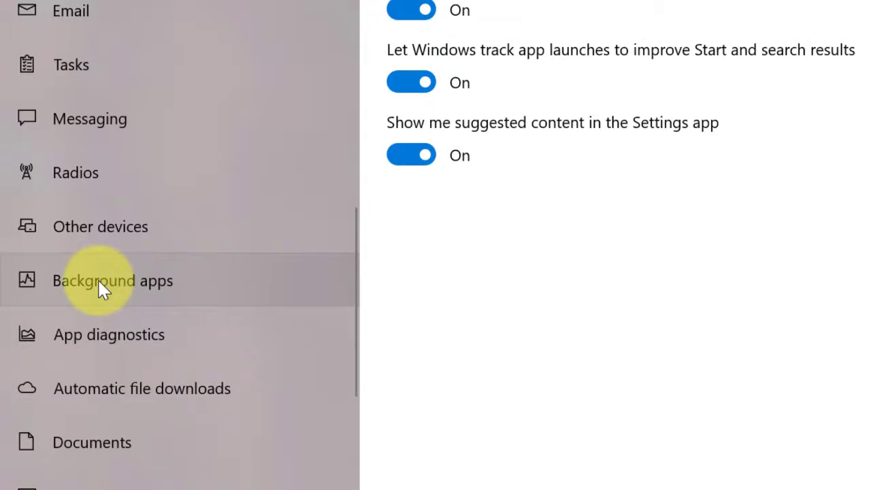
click(98, 279)
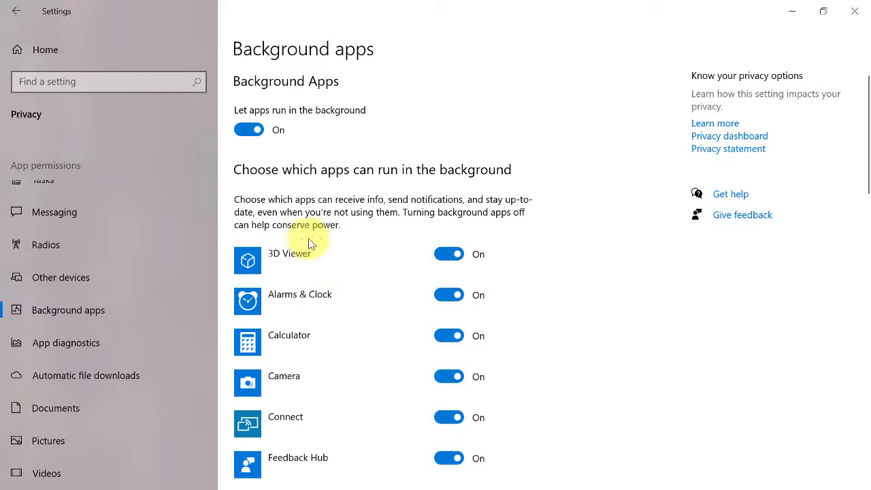
Turn off background running for Feedback Hub, Game bar, Get Help and Groove Music.
scroll(305, 244, down, 3)
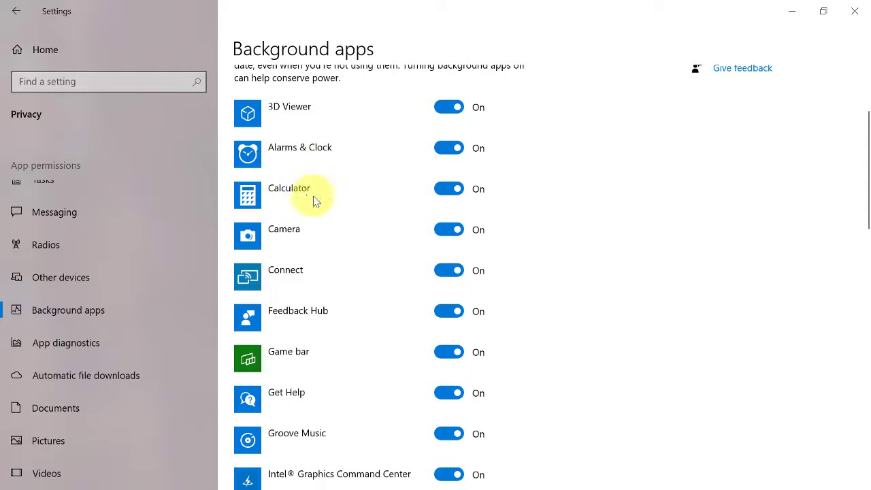
scroll(379, 271, down, 1)
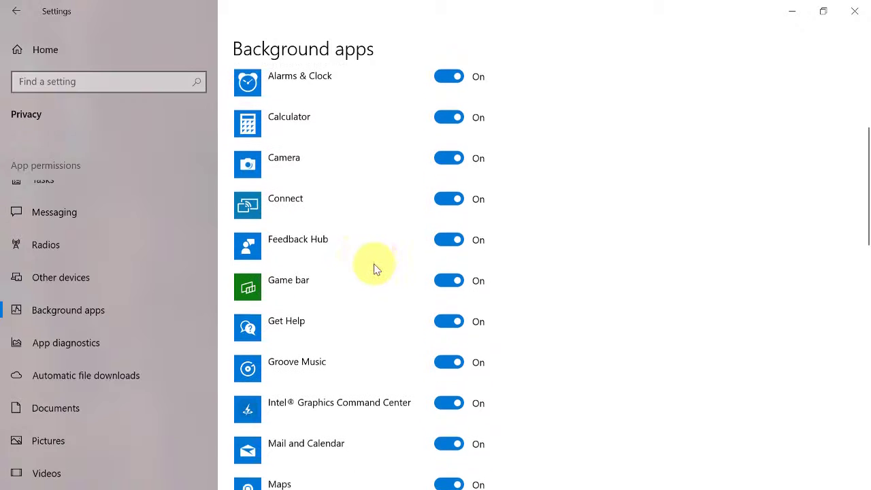
click(450, 238)
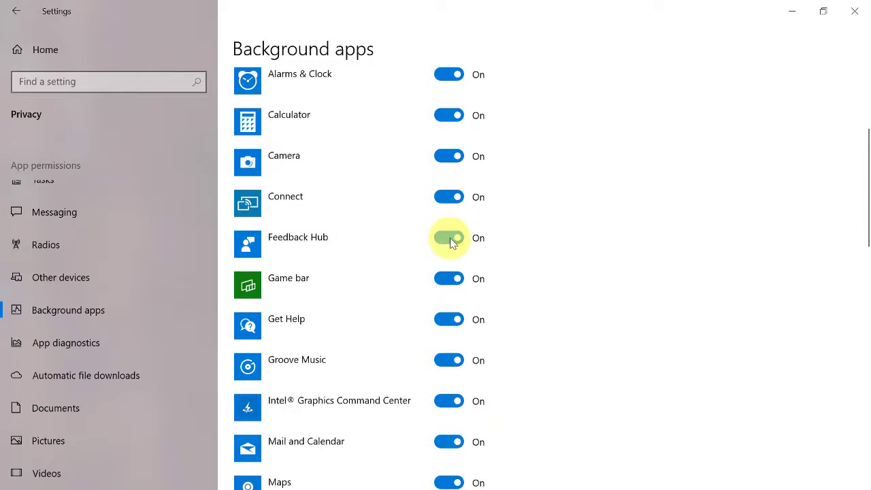
click(444, 286)
click(446, 321)
click(444, 361)
Turn off background running for Maps, Messaging, Microsoft Solitaire Collection and Microsoft Store.
scroll(412, 286, down, 2)
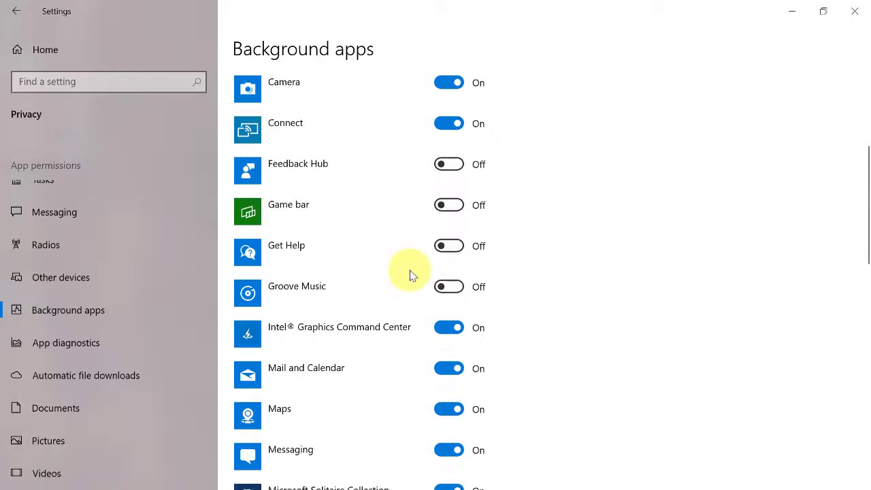
scroll(409, 266, down, 4)
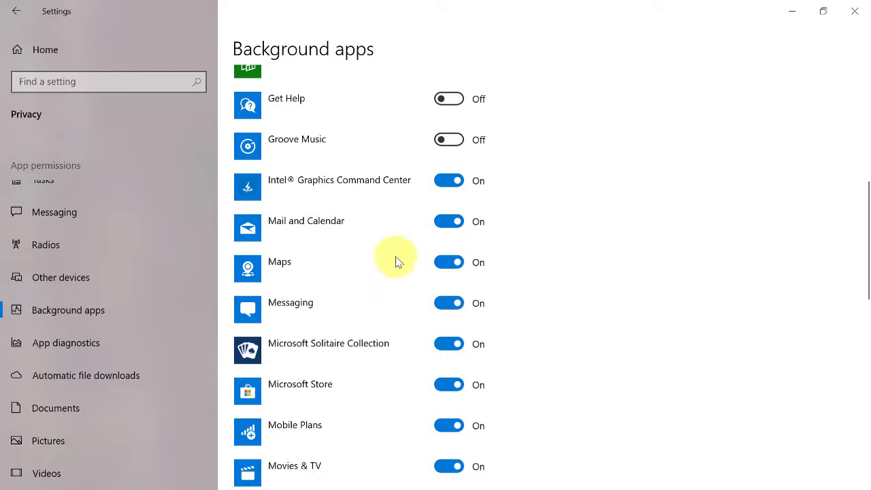
scroll(447, 264, down, 4)
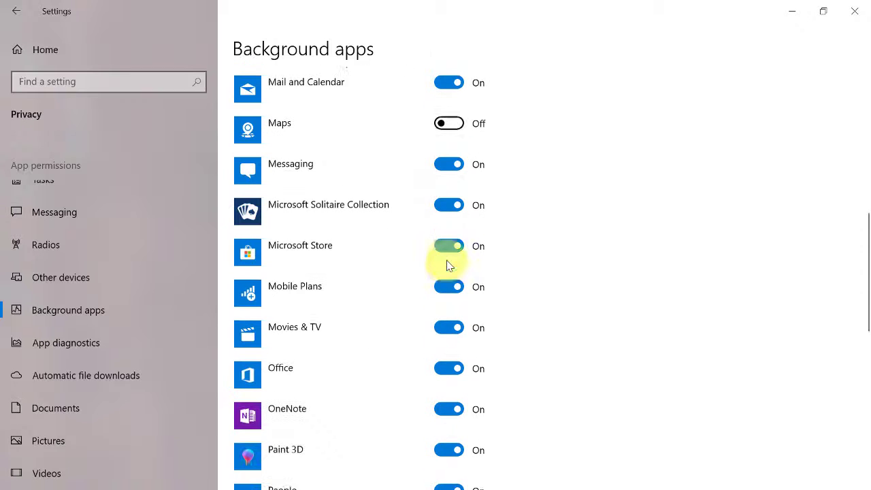
click(443, 168)
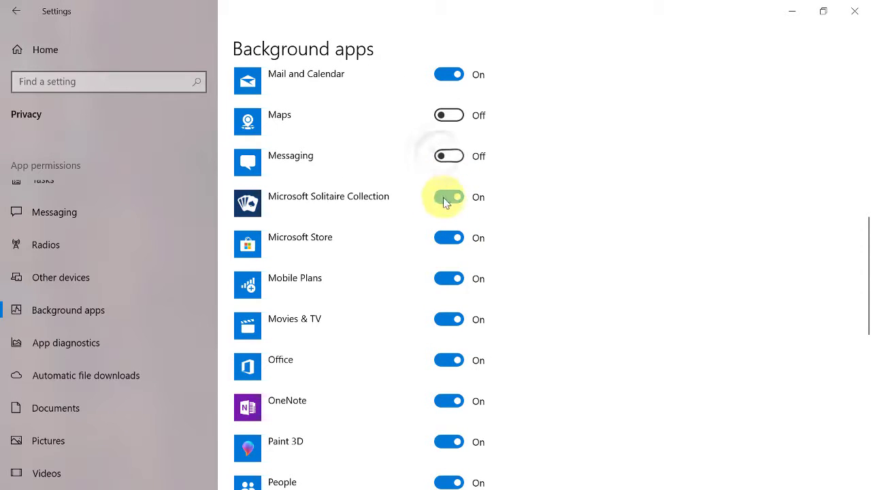
click(447, 198)
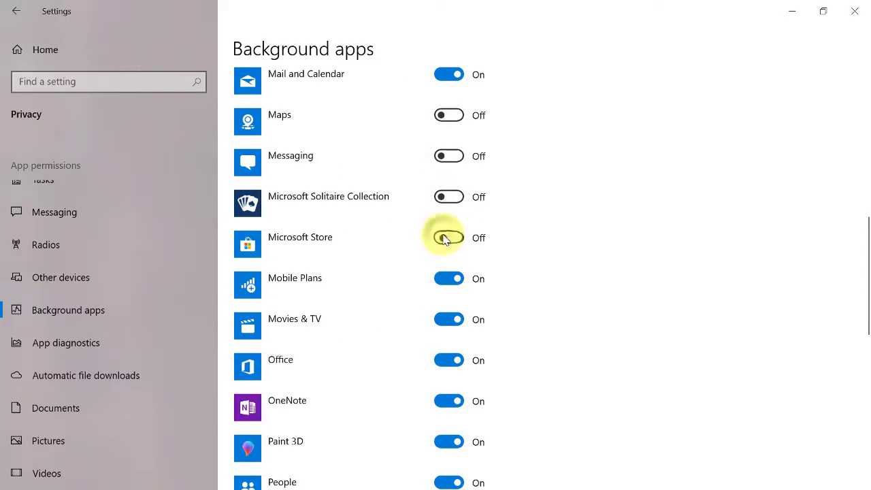
Turn off background running for Mobile Plans, Movies & TV and OneNote.
click(443, 237)
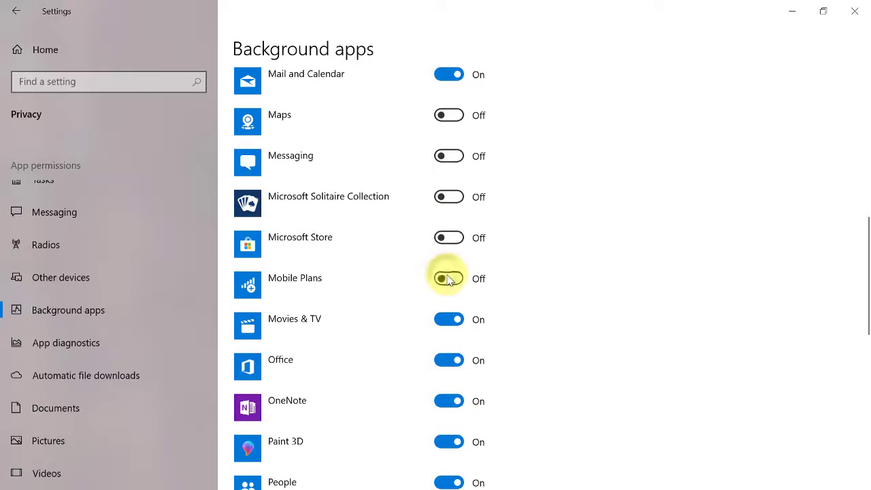
scroll(446, 279, down, 1)
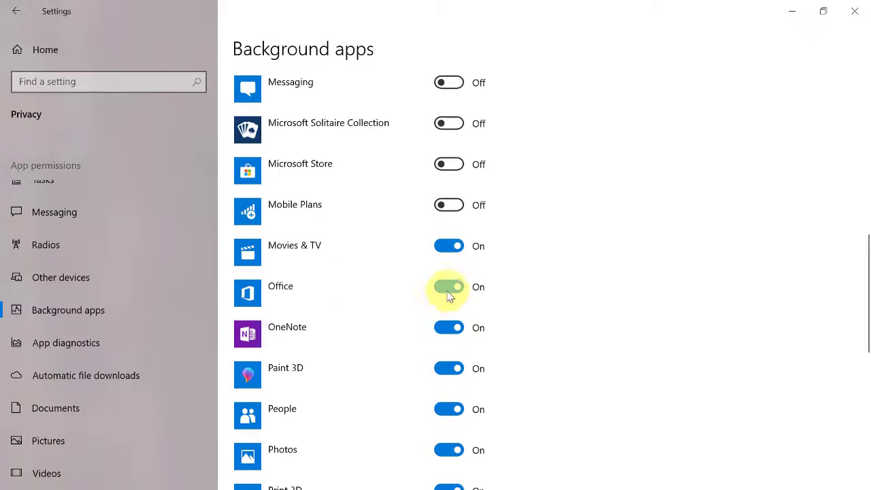
click(444, 247)
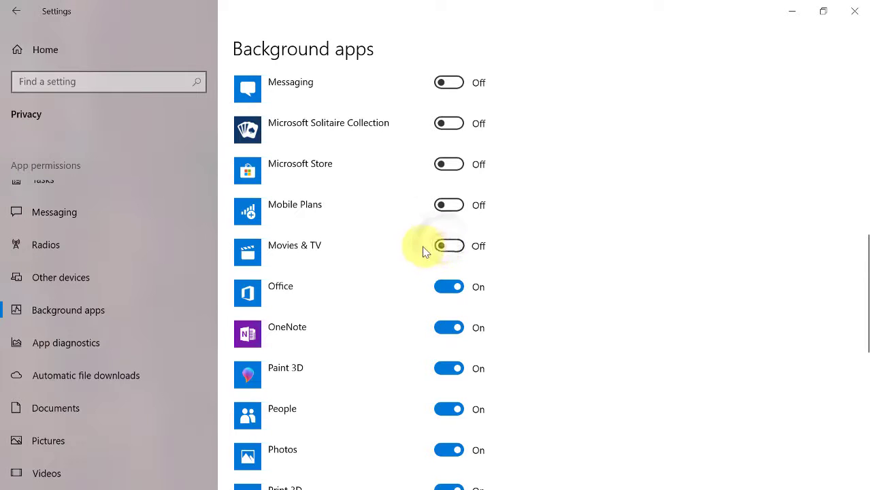
scroll(415, 247, down, 1)
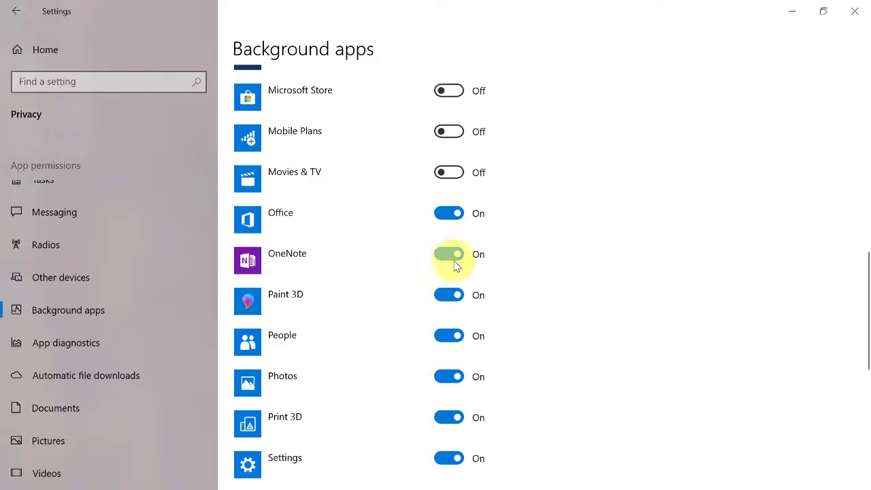
click(452, 254)
scroll(424, 294, down, 1)
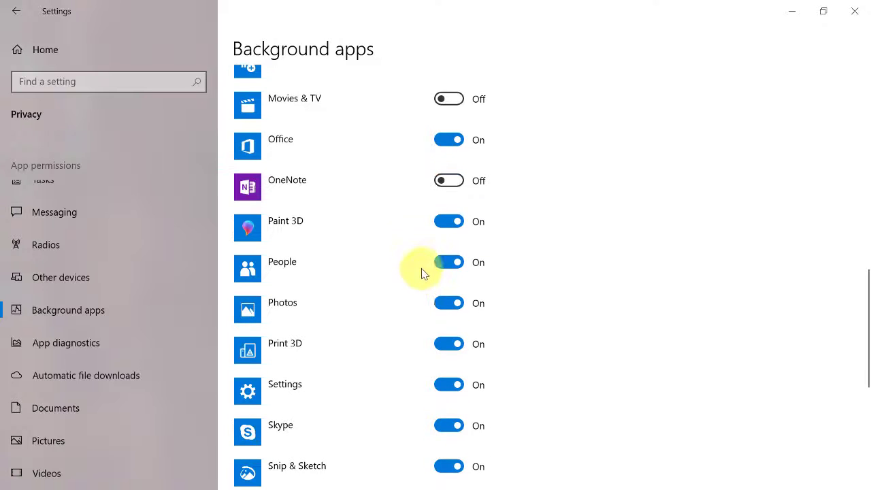
Turn off background running for People, Photos and Skype.
click(442, 263)
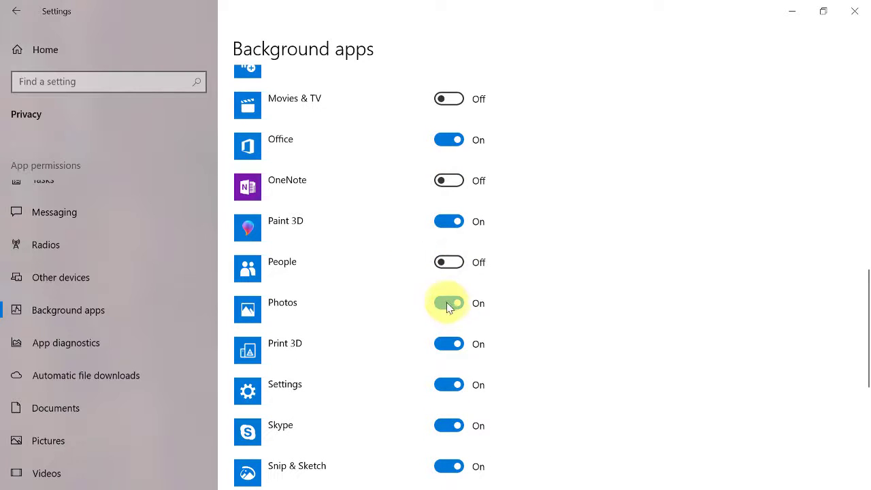
click(446, 304)
scroll(423, 306, down, 2)
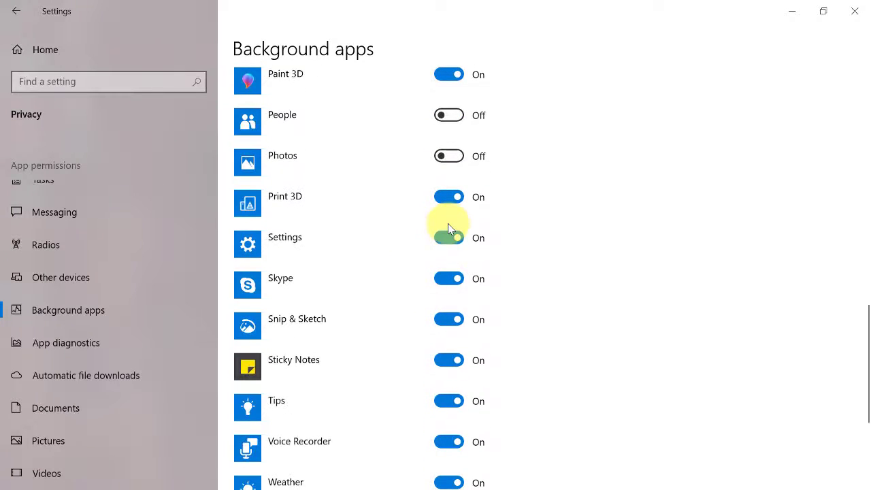
click(441, 282)
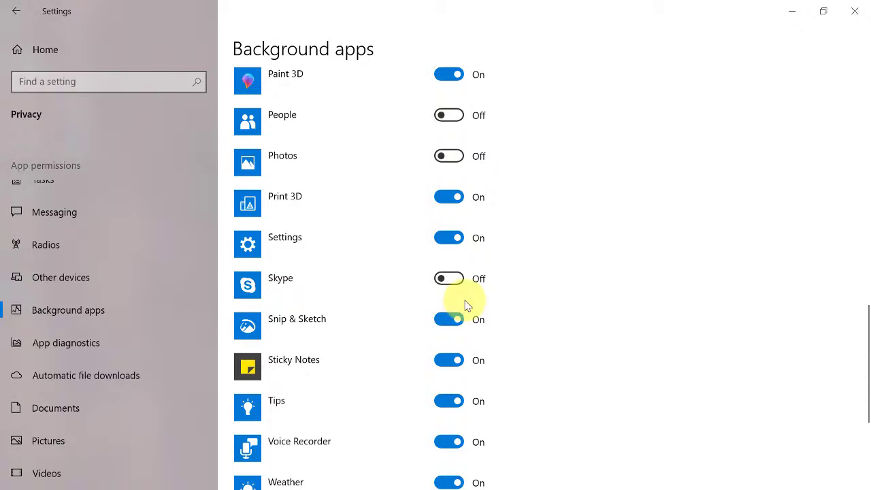
scroll(467, 306, down, 1)
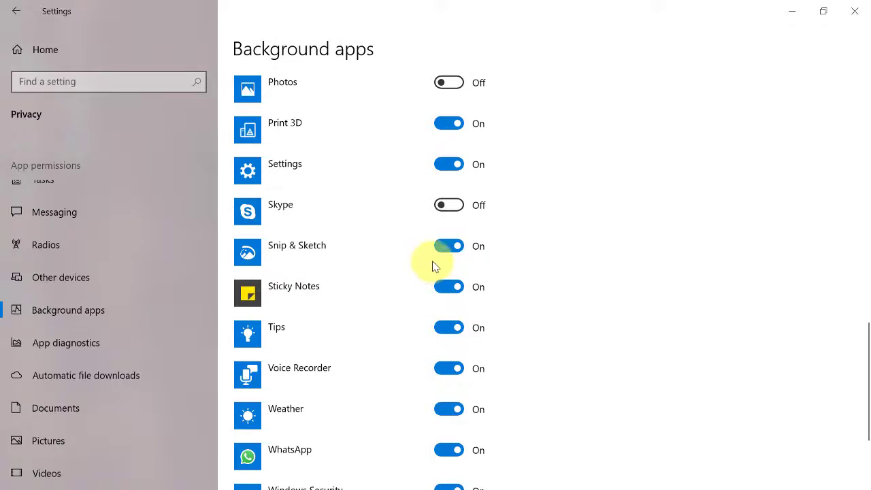
Turn off background running for Tips, Weather and WhatsApp.
click(452, 328)
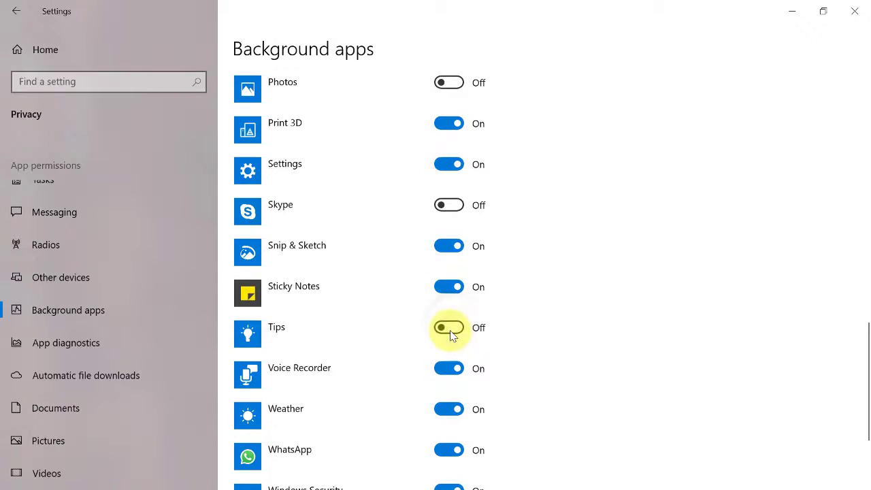
click(447, 408)
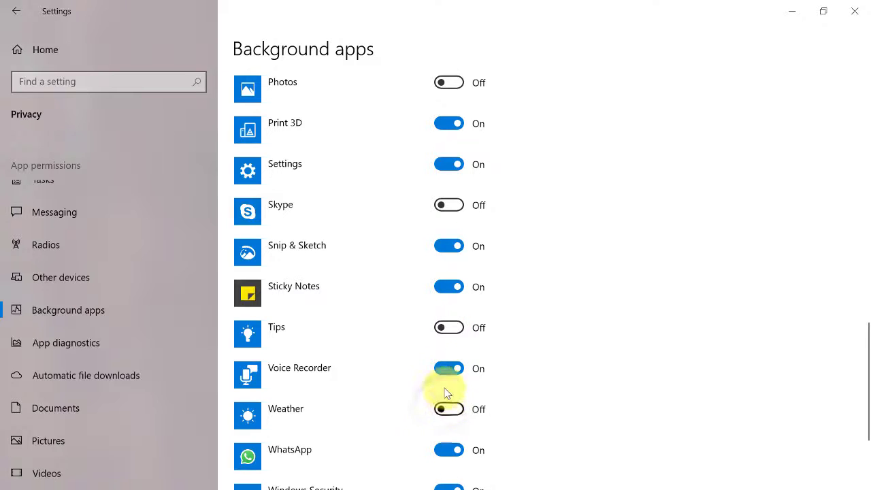
scroll(441, 381, down, 2)
click(444, 380)
scroll(446, 354, down, 2)
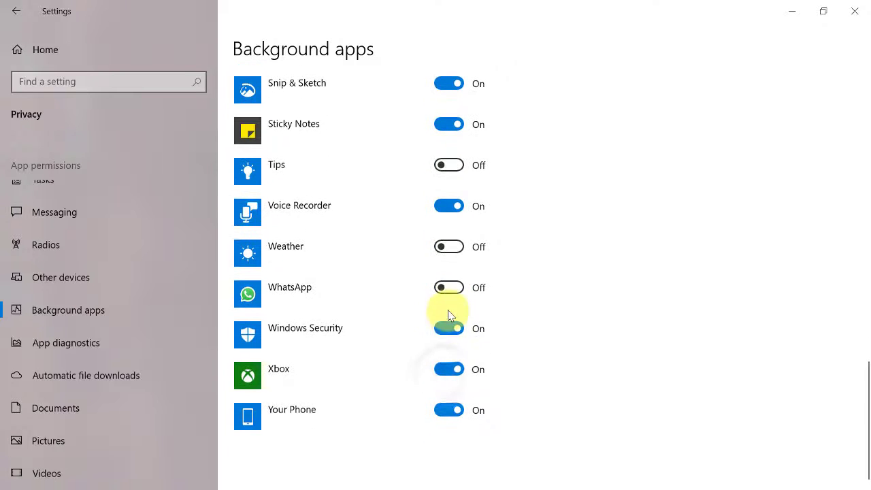
Turn off background running for Xbox and Your Phone, the last apps to disable in the list.
click(454, 371)
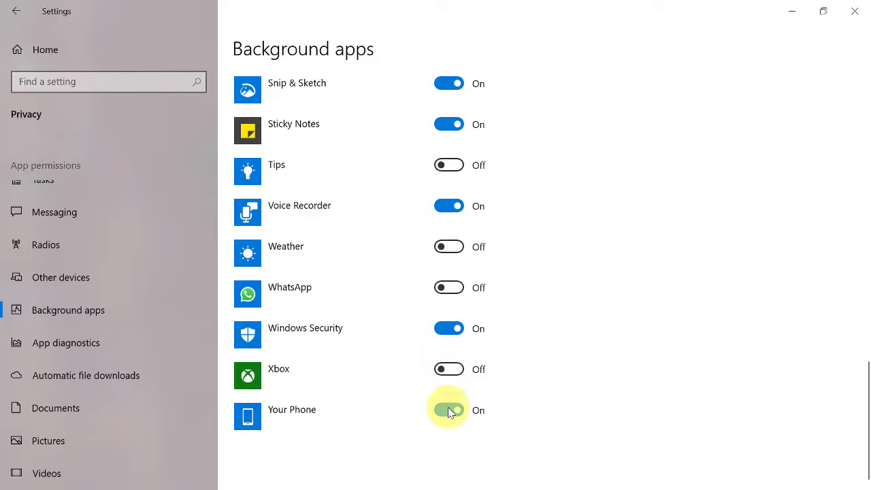
click(449, 410)
scroll(540, 364, up, 2)
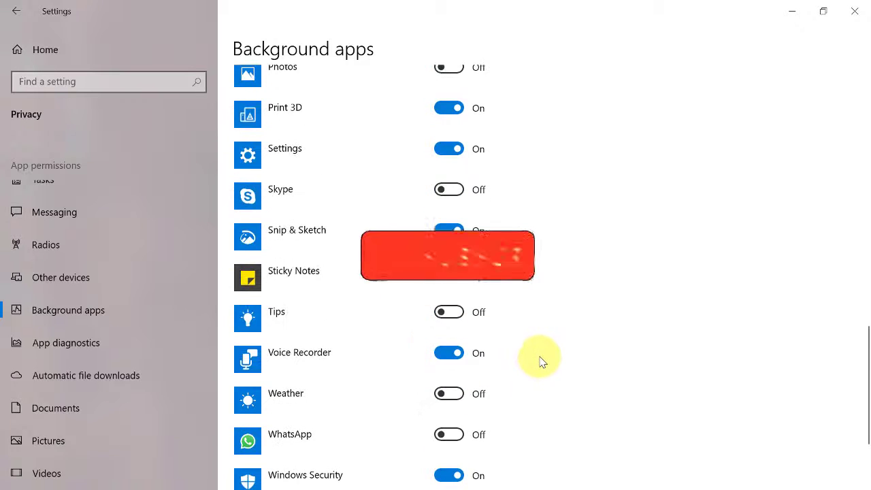
scroll(540, 361, up, 2)
scroll(541, 361, up, 10)
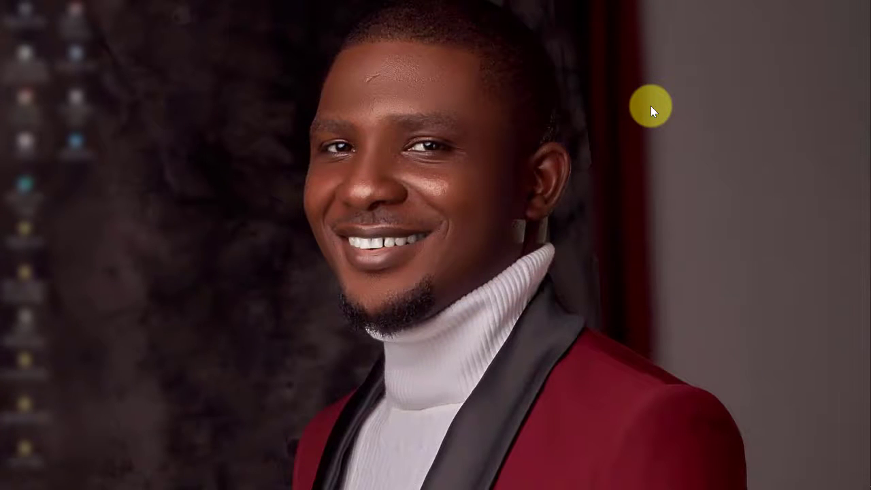
Search Windows for OneDrive, open the app to view its sign-in setup, and close it.
key(super)
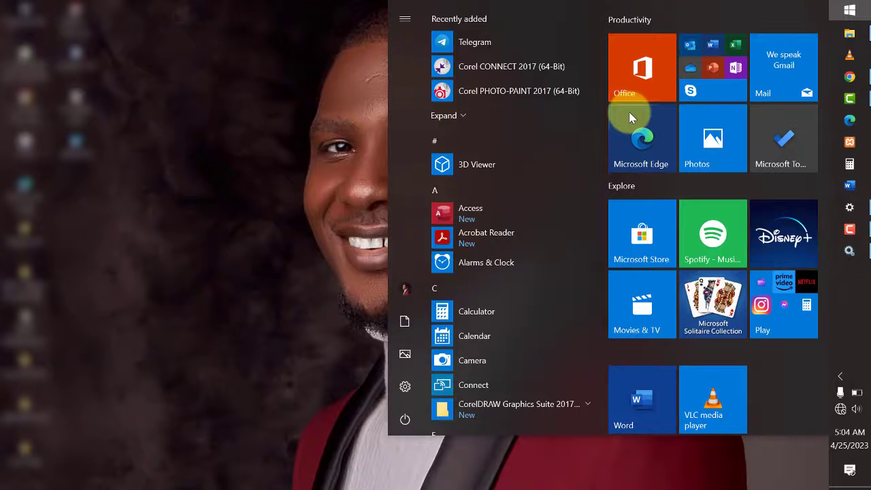
text(one)
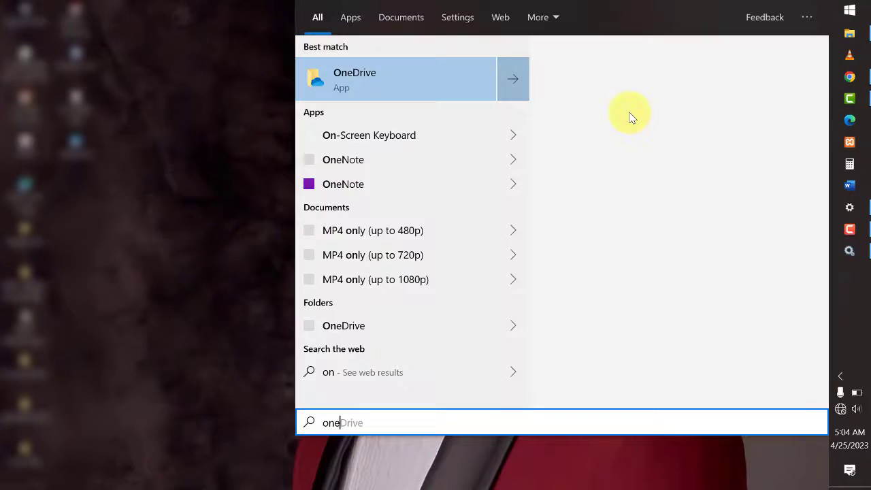
text(drive)
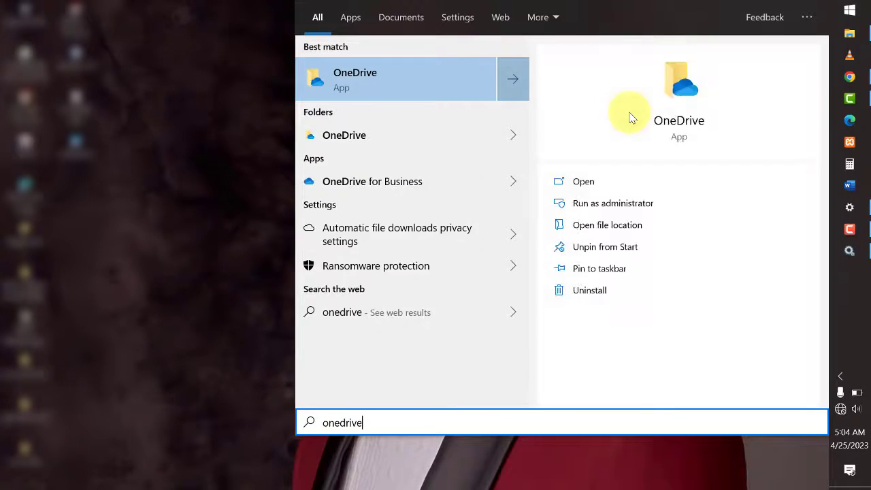
click(584, 181)
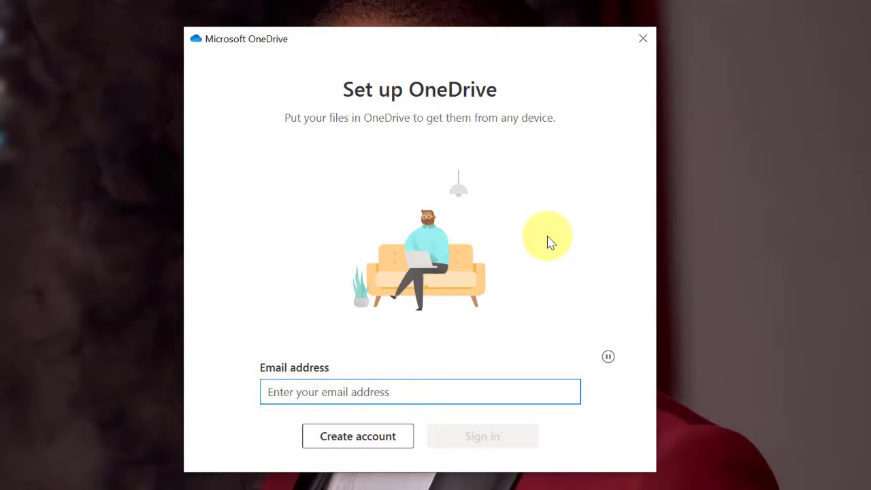
click(643, 37)
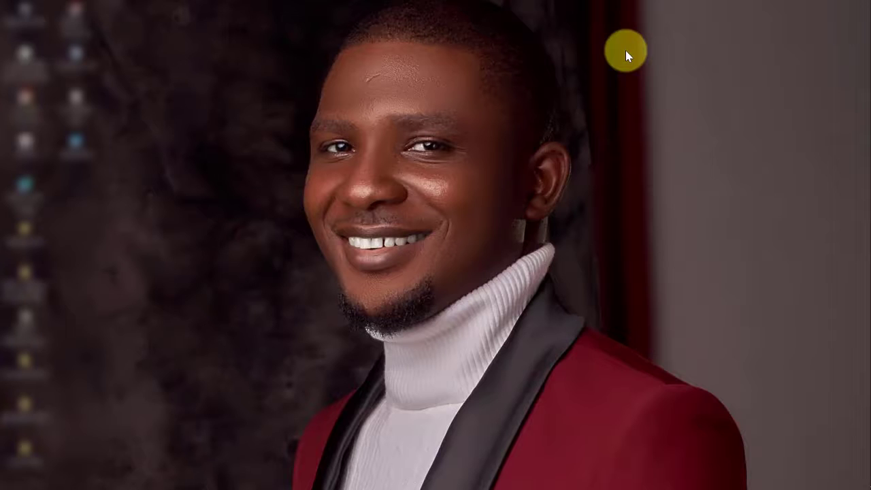
Open Windows Settings and go to the Diagnostics & feedback page of the Privacy settings.
key(super)
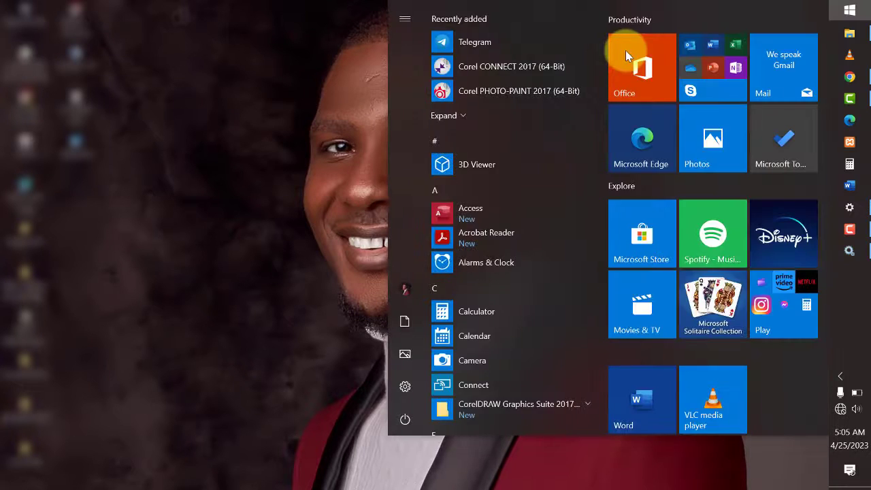
text(settings)
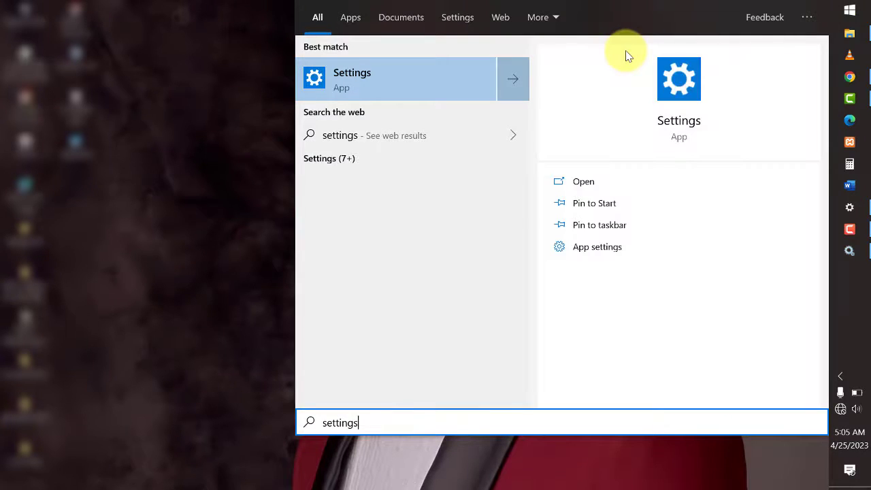
click(373, 77)
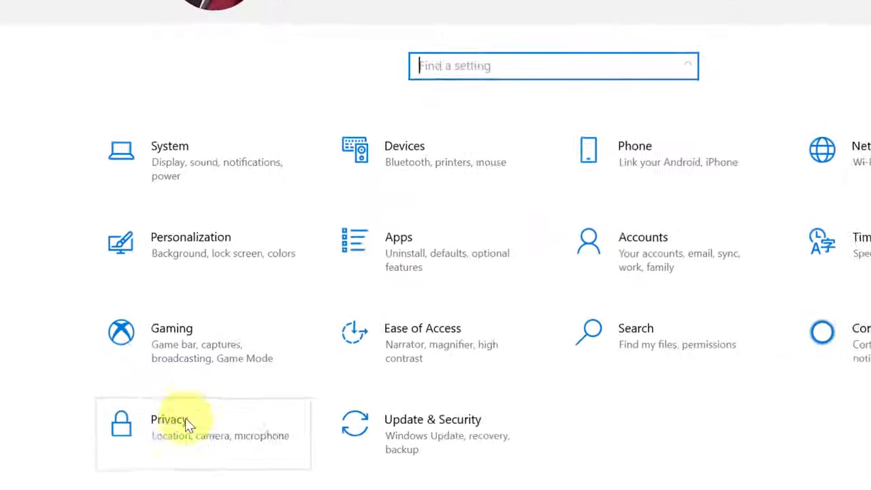
click(191, 442)
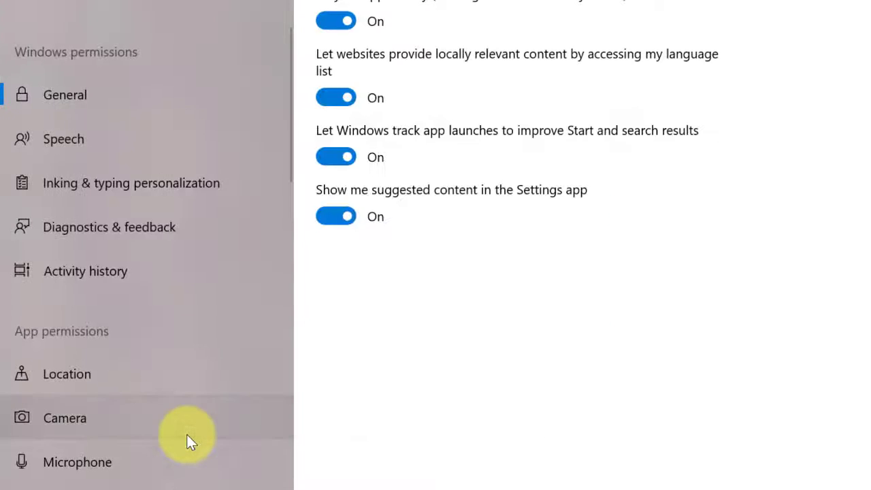
click(122, 226)
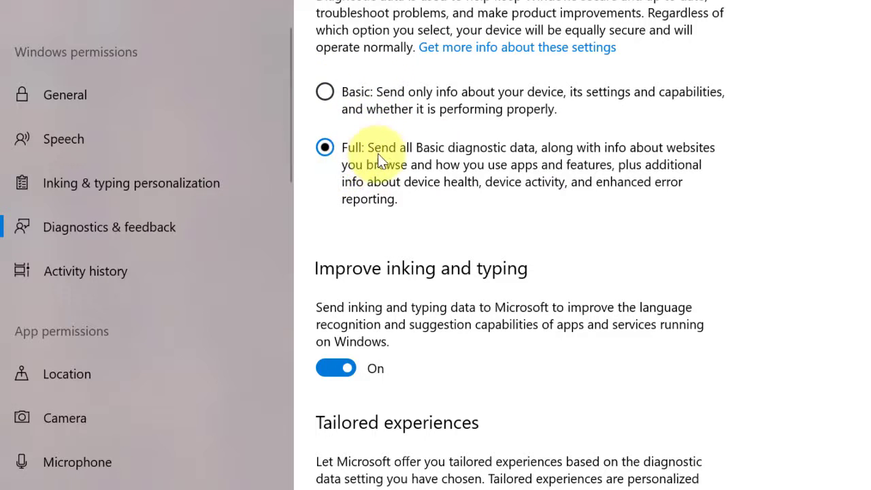
Set the diagnostic data level to Basic and look through the remaining Diagnostics & feedback options.
click(326, 92)
scroll(642, 101, down, 2)
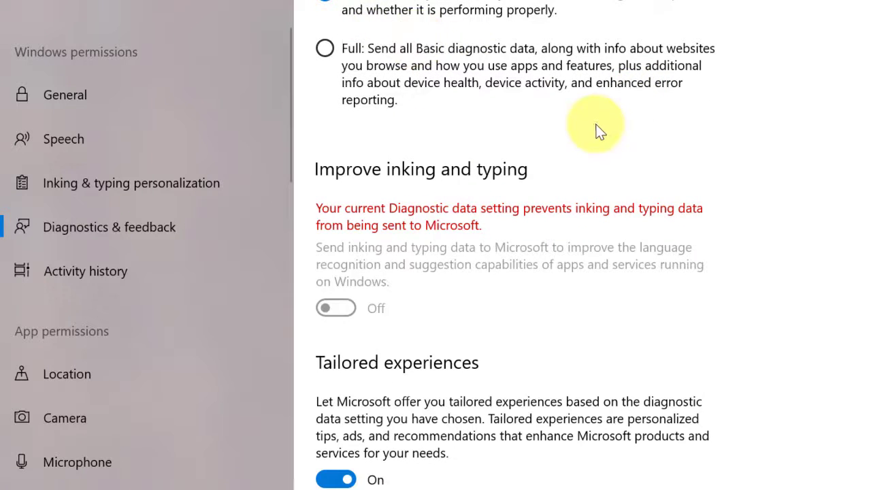
scroll(597, 130, down, 5)
scroll(597, 130, down, 3)
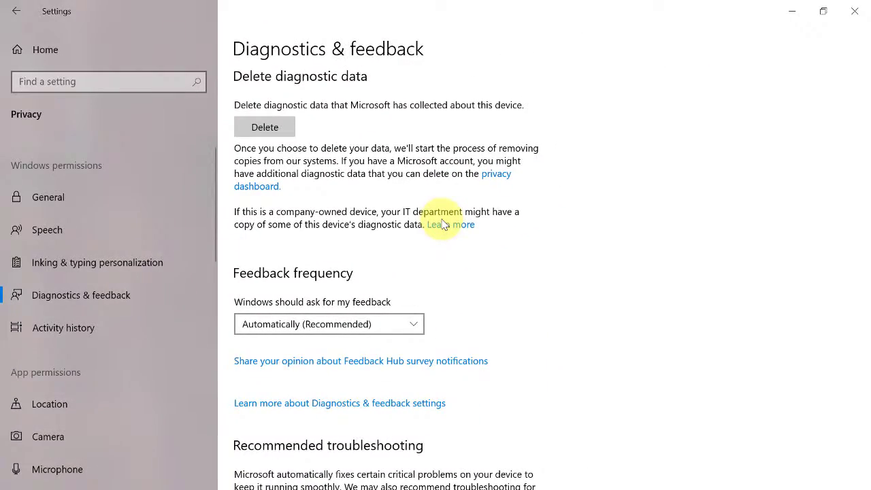
scroll(443, 224, down, 2)
scroll(443, 224, up, 12)
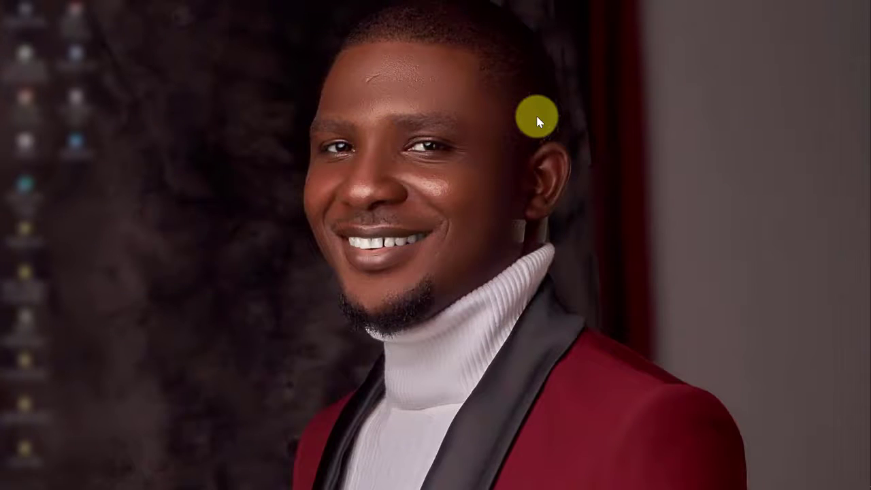
right_click(558, 80)
click(579, 119)
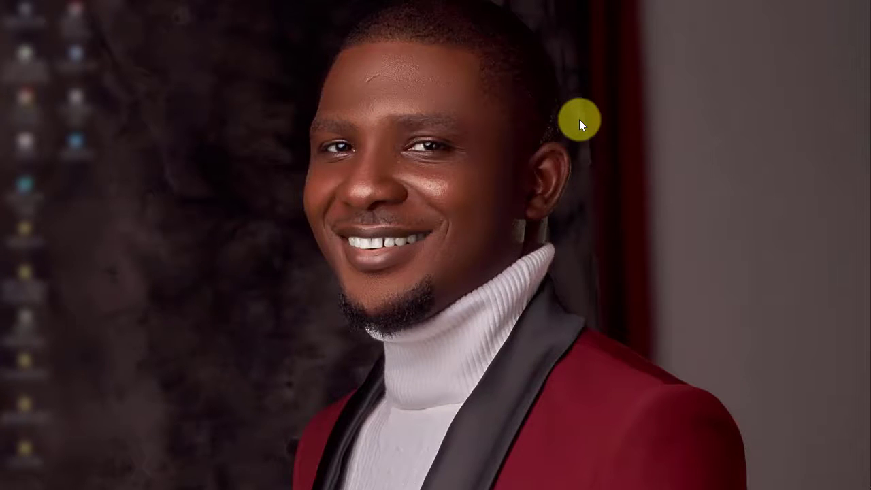
Open Windows Settings and go to the Wi-Fi page of the Network & Internet settings.
key(super)
text(settings)
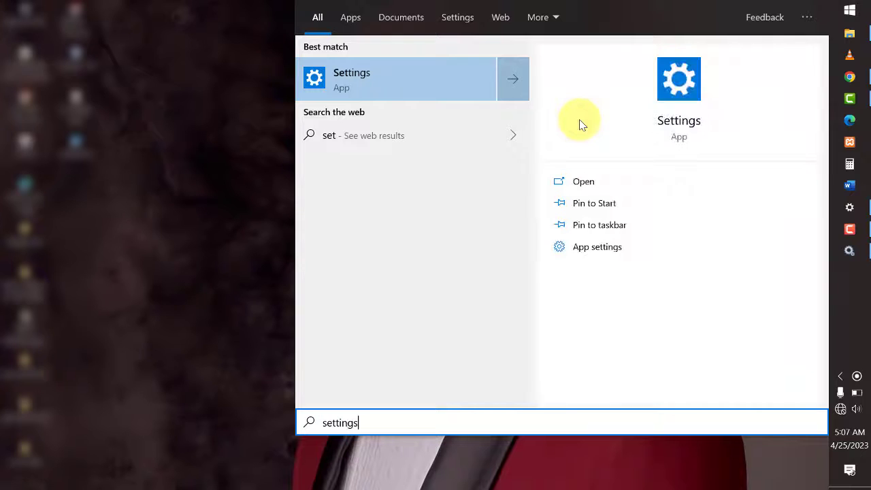
click(393, 80)
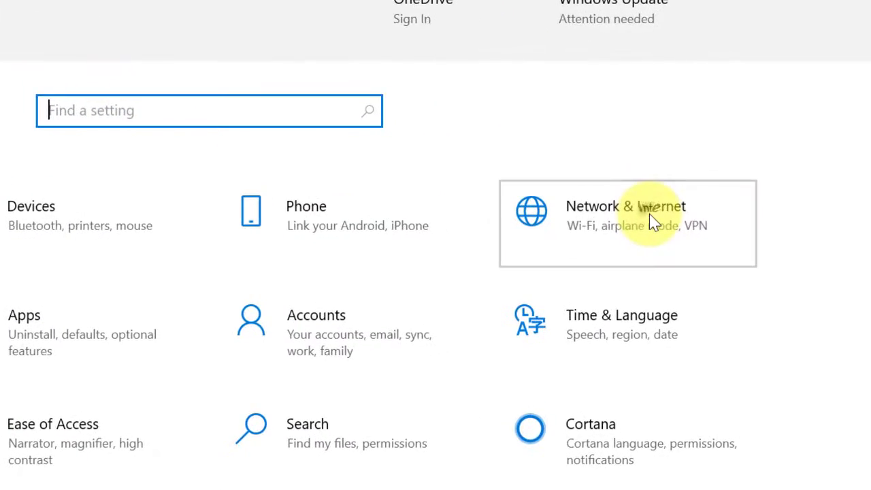
click(650, 214)
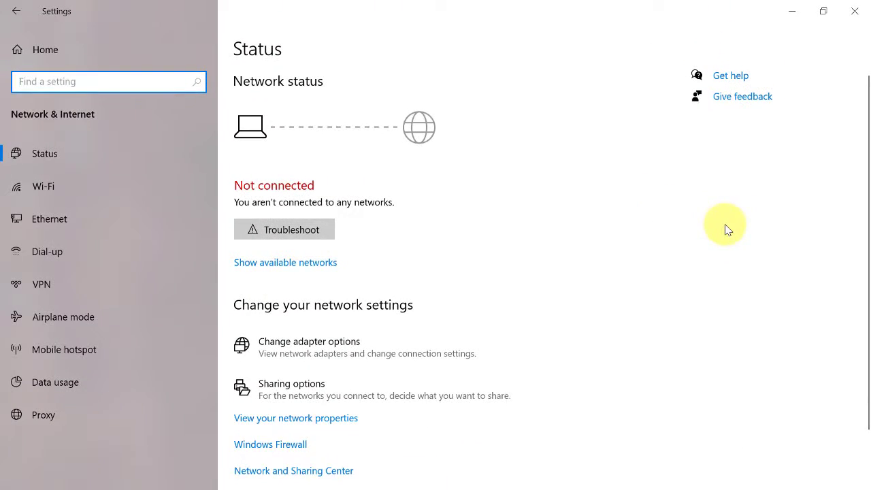
click(52, 185)
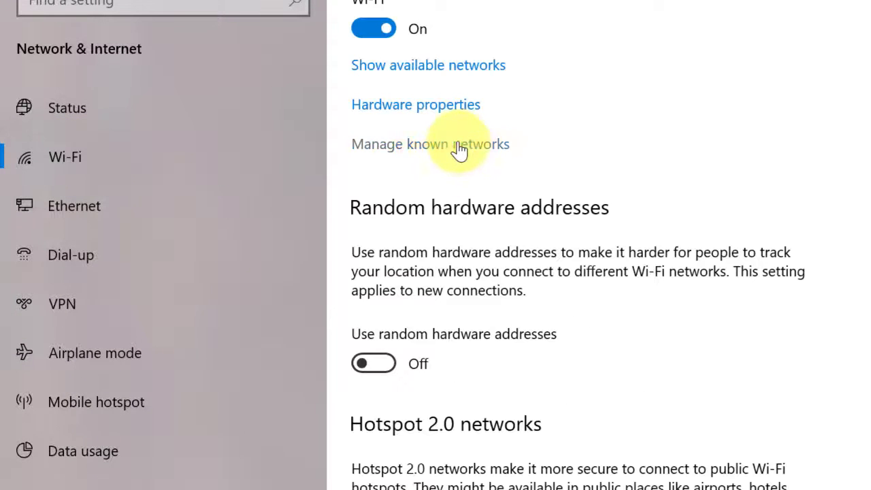
Open the properties of the known Wi-Fi network Saprux Tech 2.
click(440, 152)
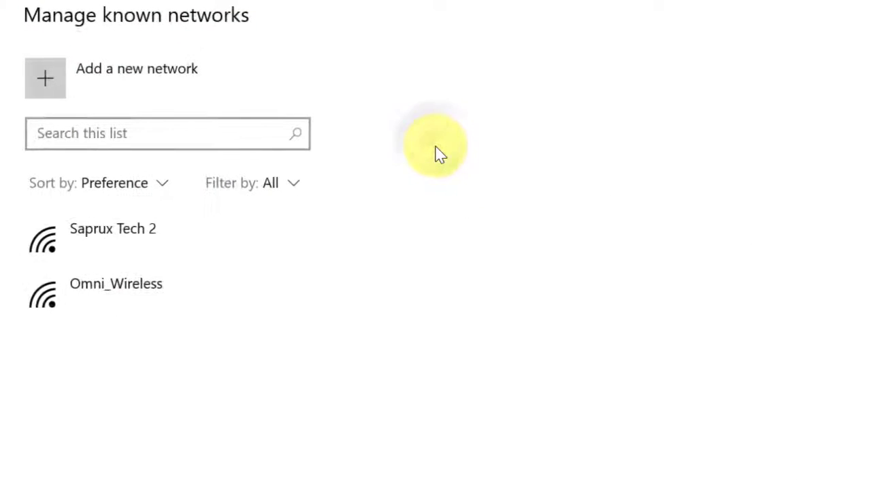
click(131, 234)
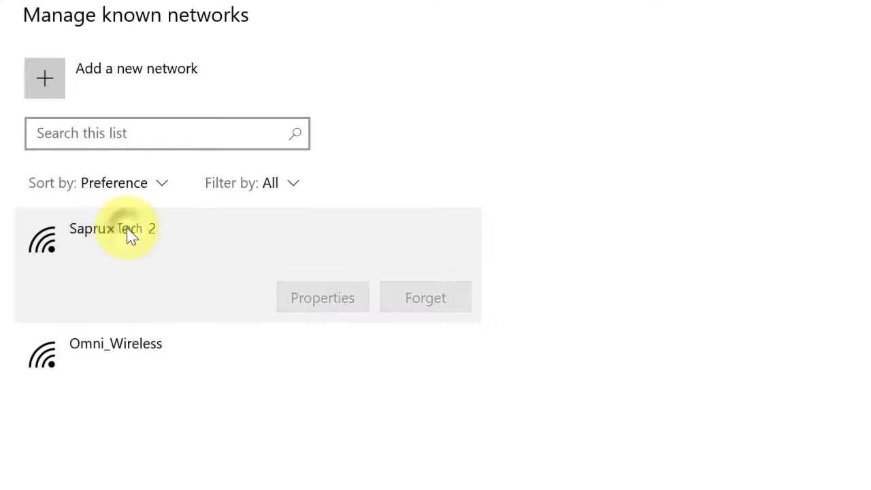
click(328, 306)
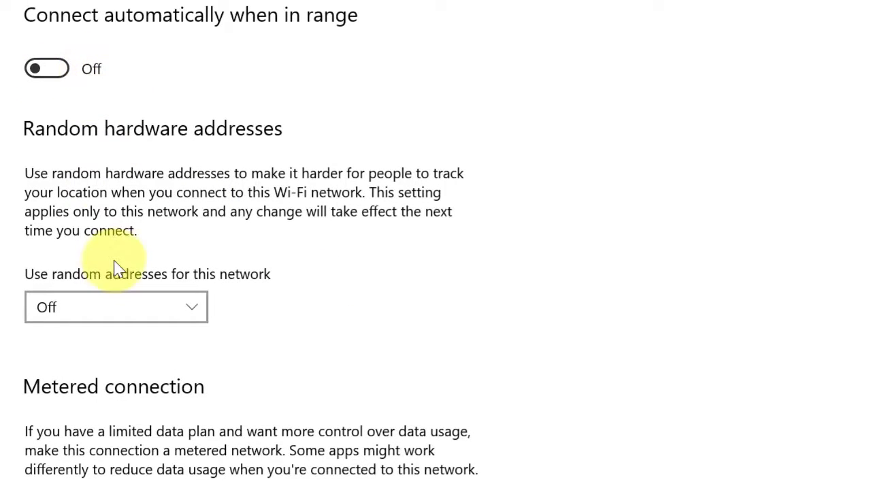
Turn on the metered connection setting for this network, review its remaining properties, and minimize the Settings window.
scroll(116, 268, down, 3)
scroll(117, 258, down, 1)
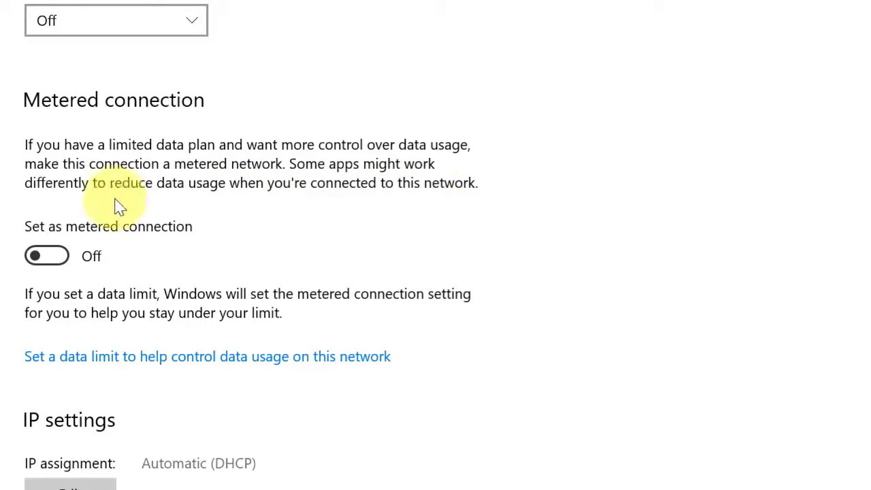
click(40, 256)
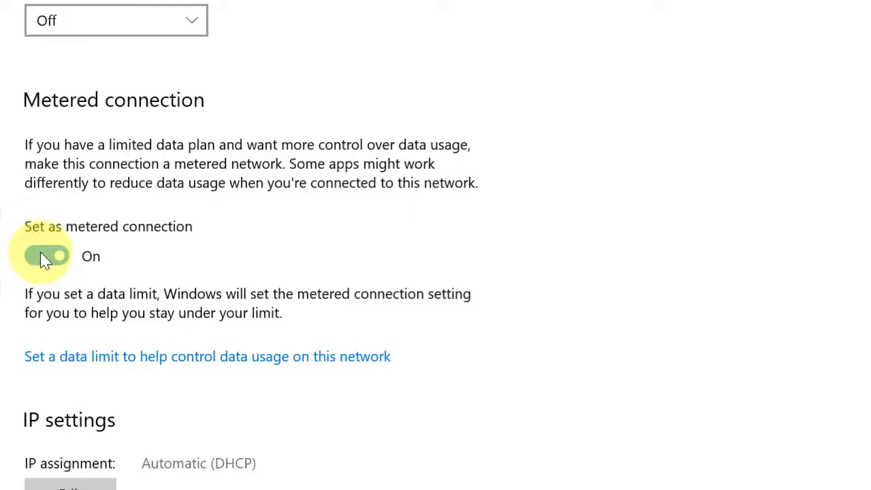
scroll(310, 210, down, 1)
scroll(431, 186, up, 5)
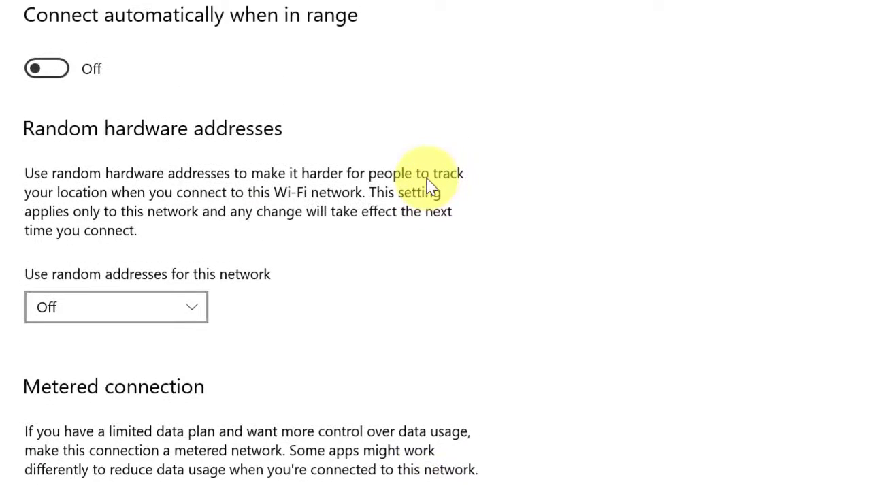
scroll(395, 187, down, 3)
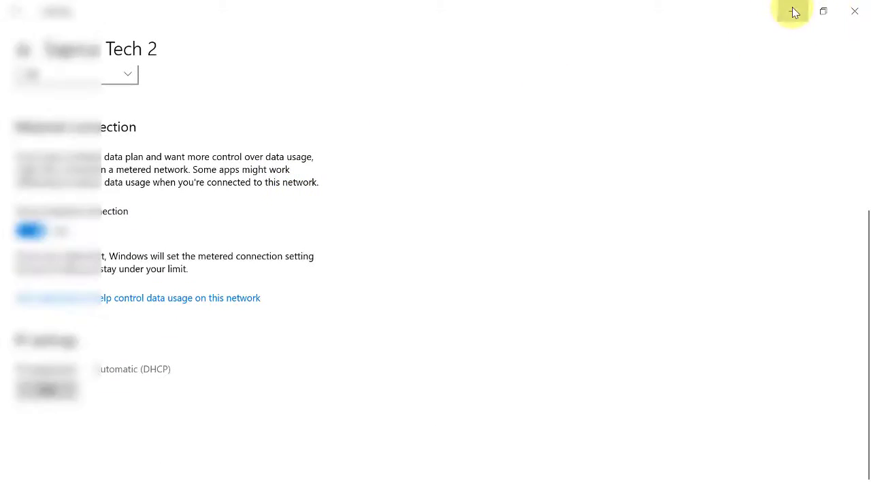
click(794, 11)
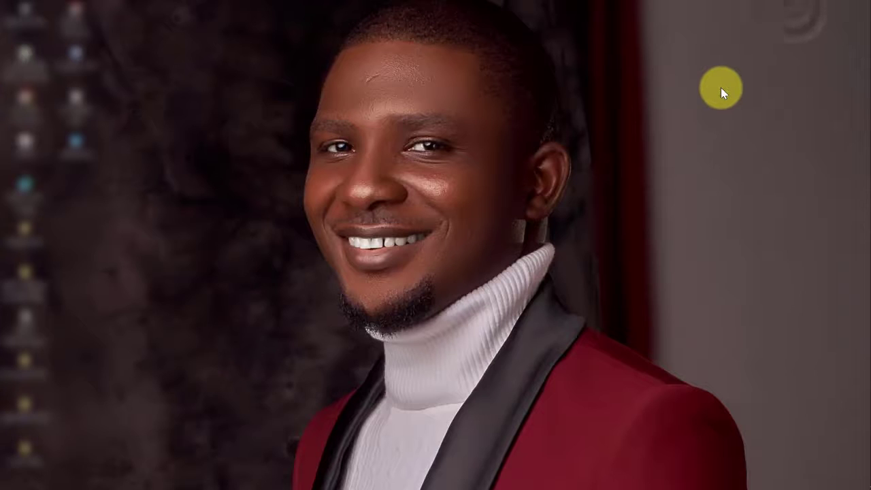